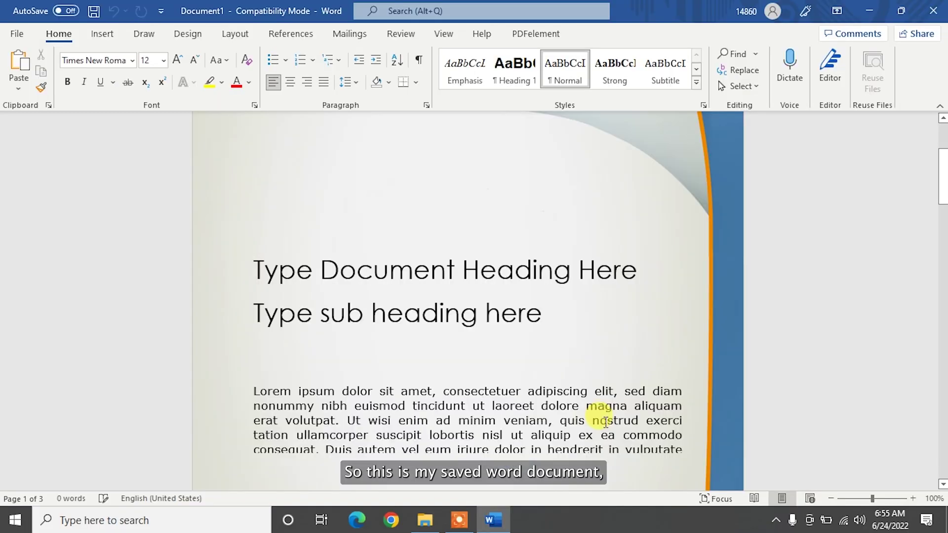
Delete the word 'here' and its leftover space from the subheading
double_click(530, 272)
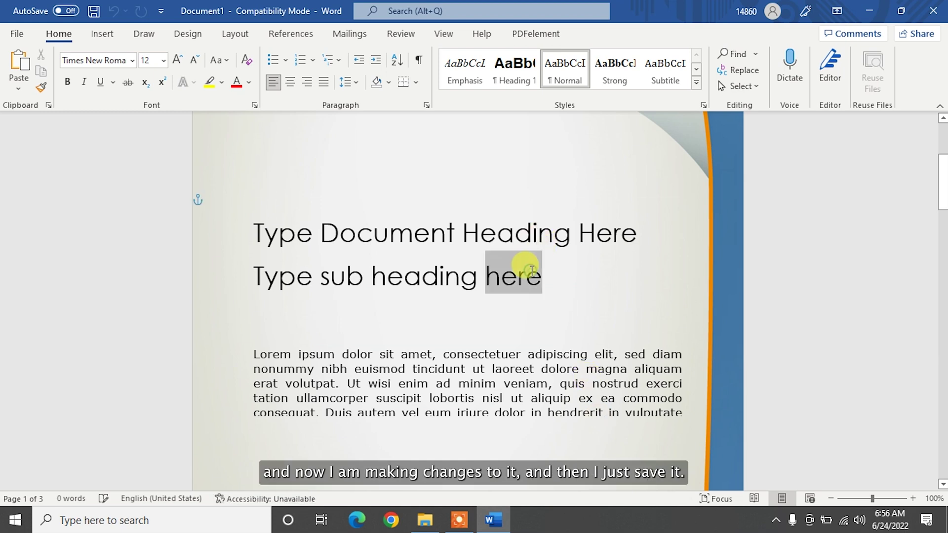
key(BackSpace)
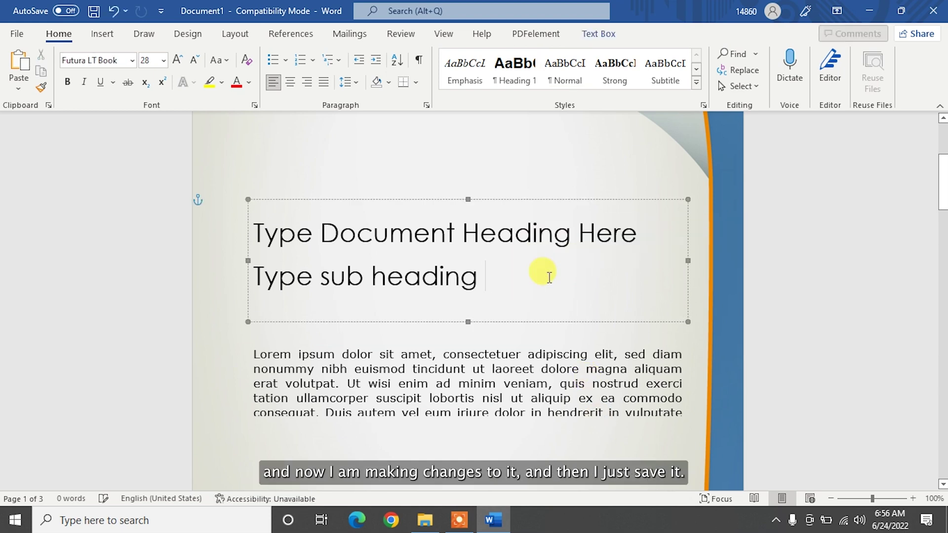
key(BackSpace)
key(BackSpace)
key(BackSpace)
key(BackSpace)
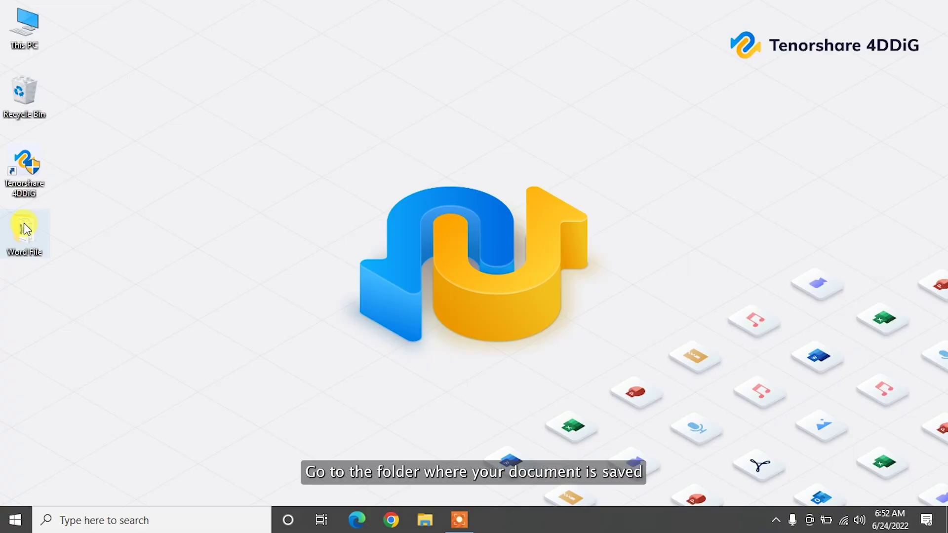
Bring up the previous versions of template-word in the Word File folder
double_click(24, 225)
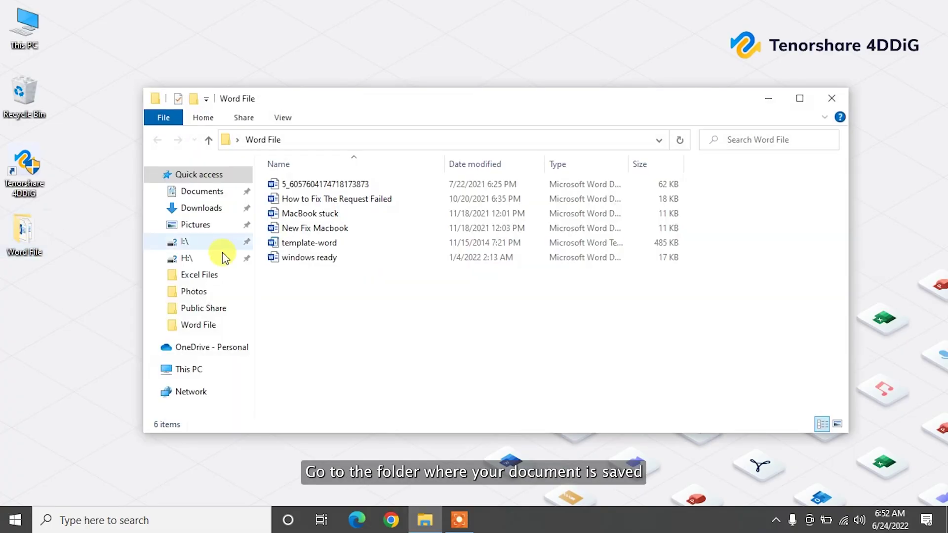
click(323, 247)
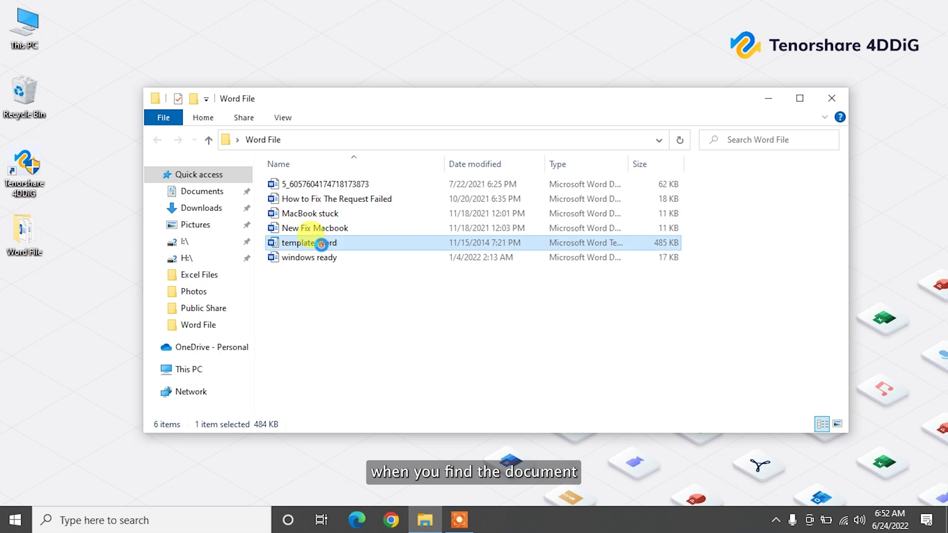
right_click(322, 247)
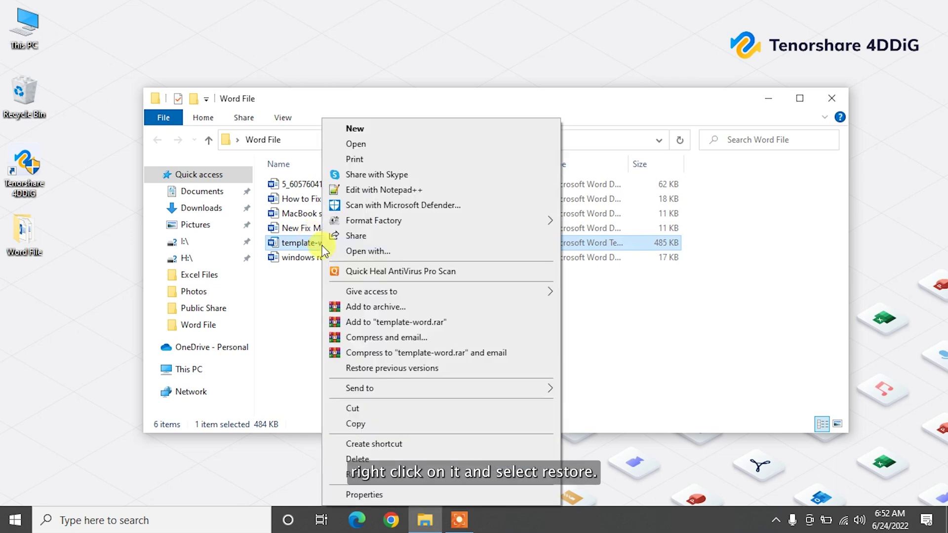
click(392, 368)
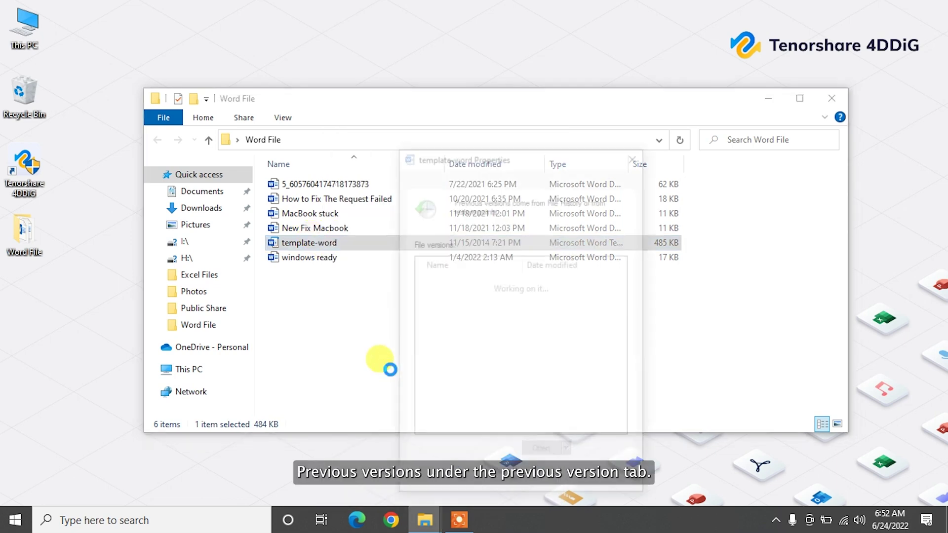
Restore the 11/15/2014 version of template-word and return to the Word File folder
drag(529, 154, 495, 80)
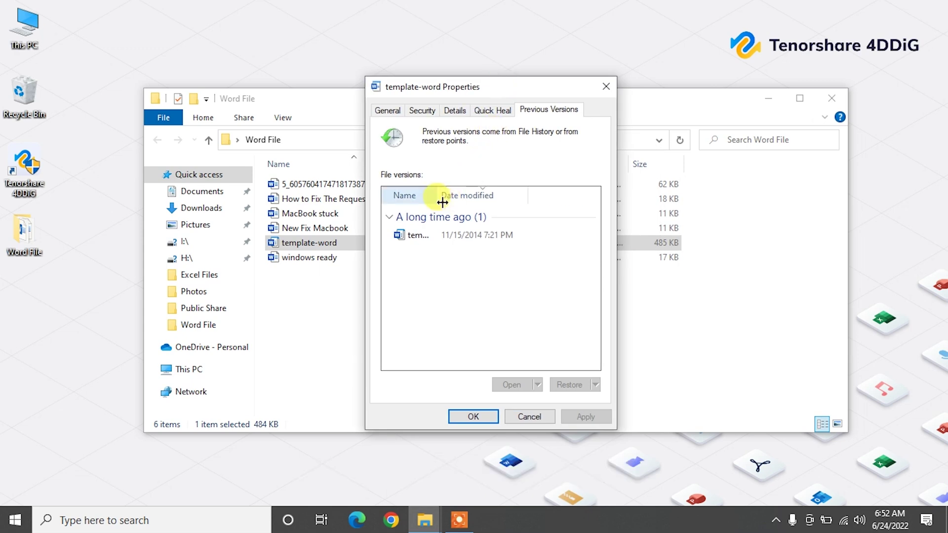
click(420, 237)
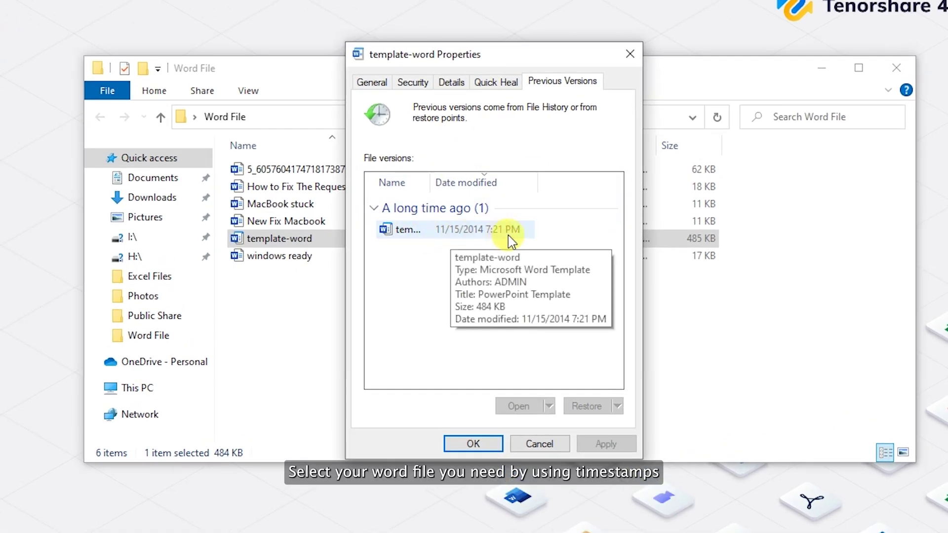
click(448, 238)
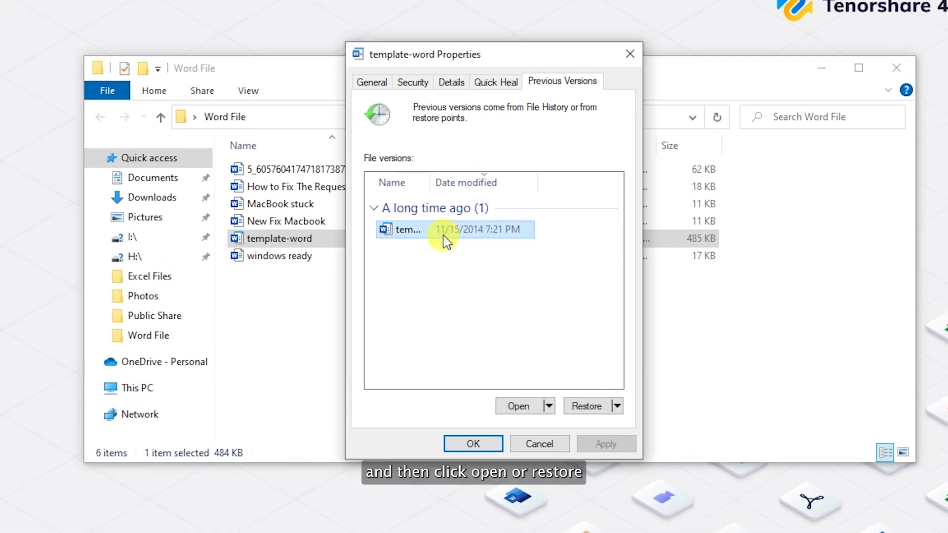
click(596, 407)
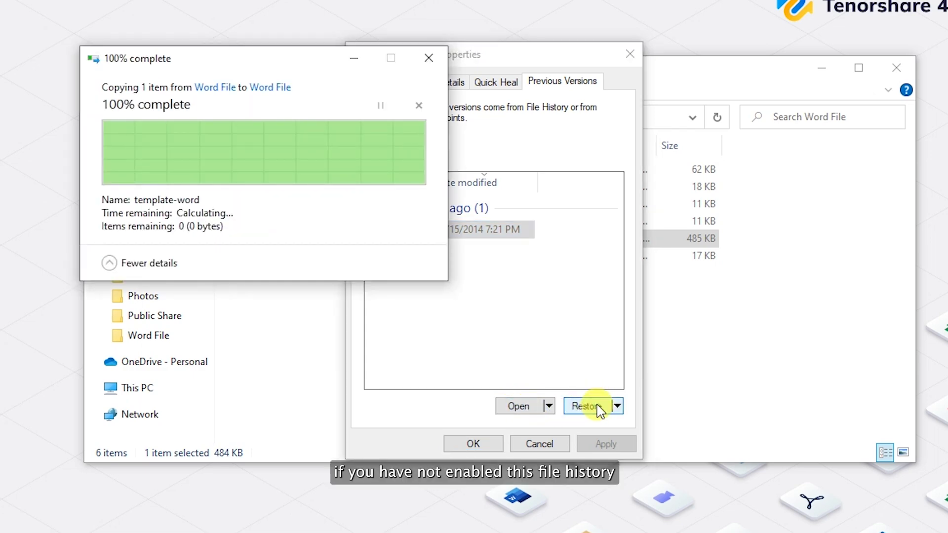
click(517, 406)
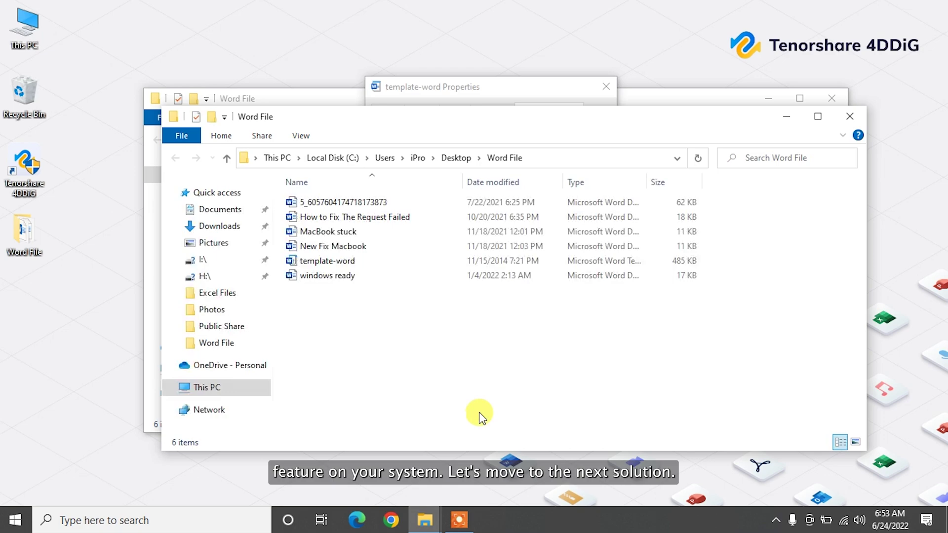
Turn on AutoSave, saving template-word to OneDrive under its proposed name
click(337, 261)
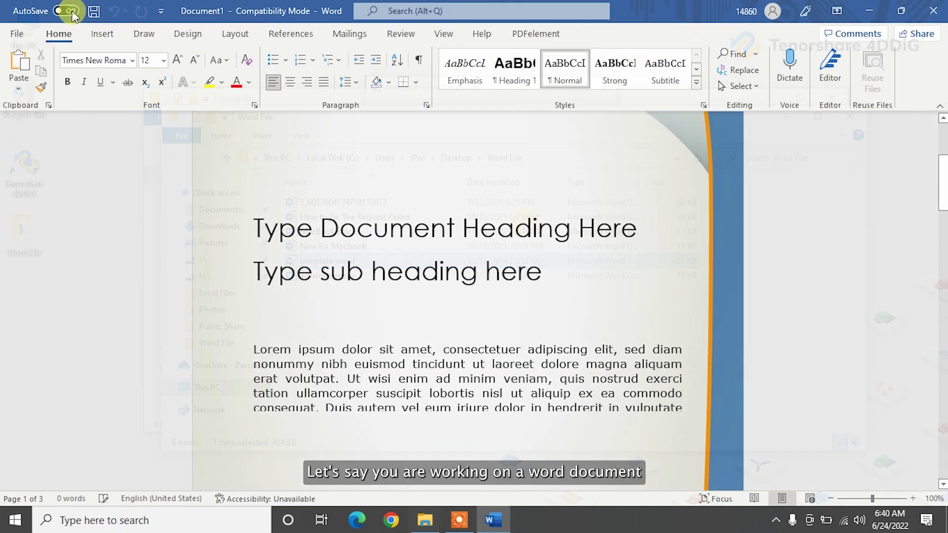
click(65, 11)
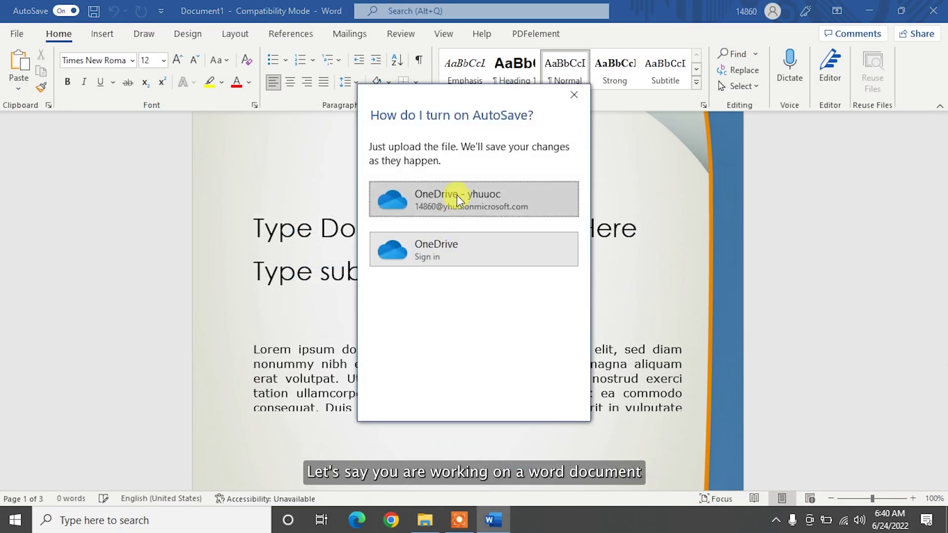
click(480, 195)
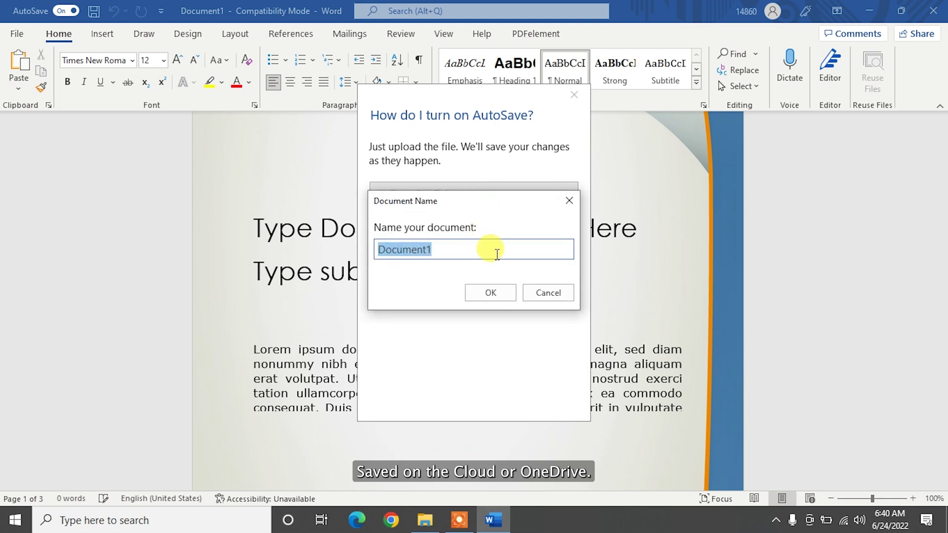
click(489, 292)
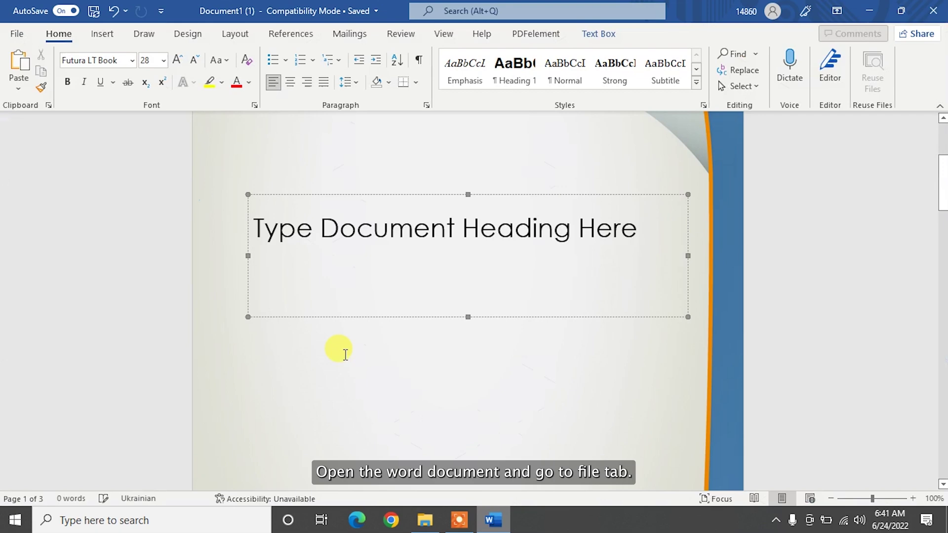
Restore the 6:40 AM version from Version History, then close the document and Word
click(15, 34)
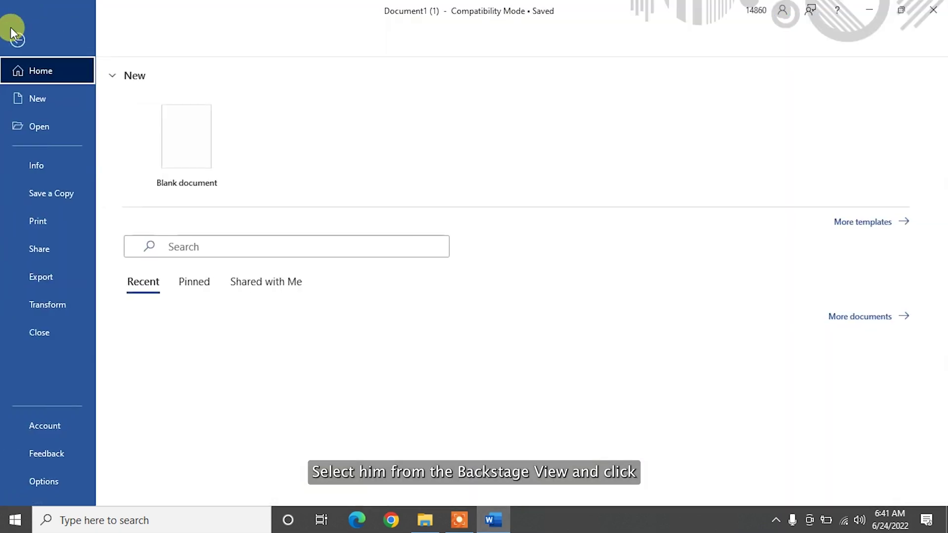
click(63, 175)
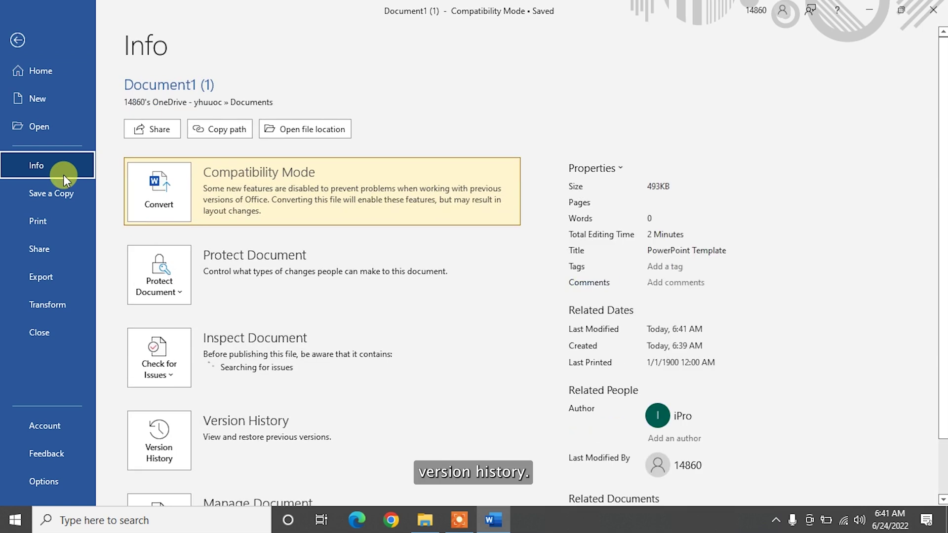
click(161, 433)
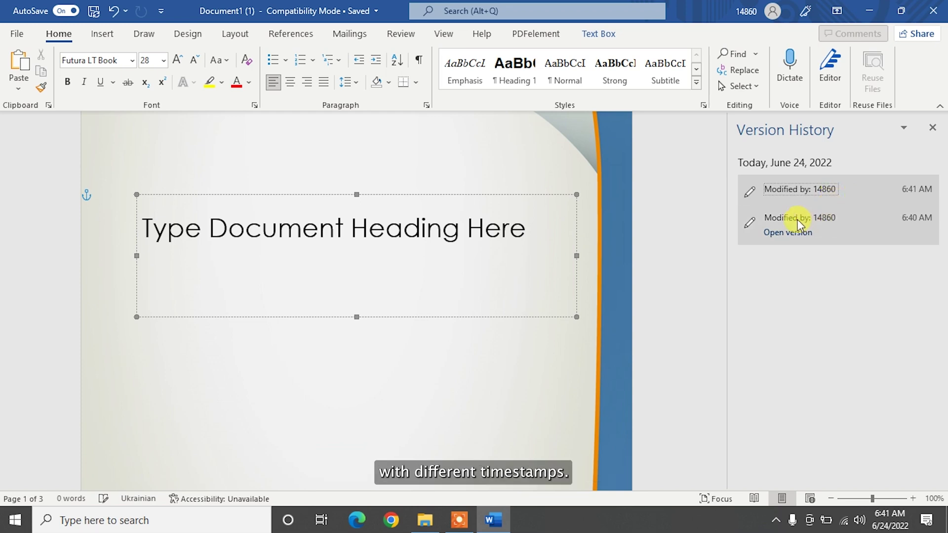
click(775, 234)
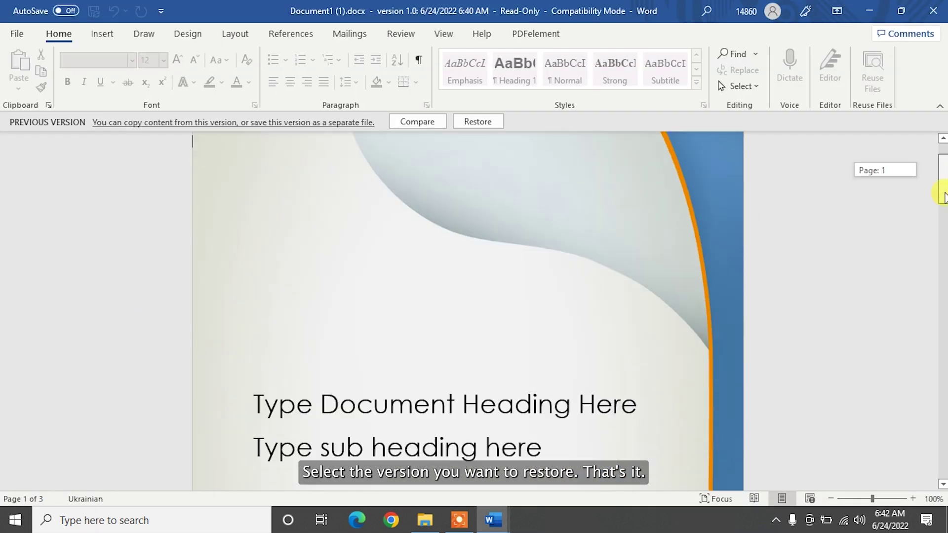
drag(945, 196, 945, 222)
click(464, 121)
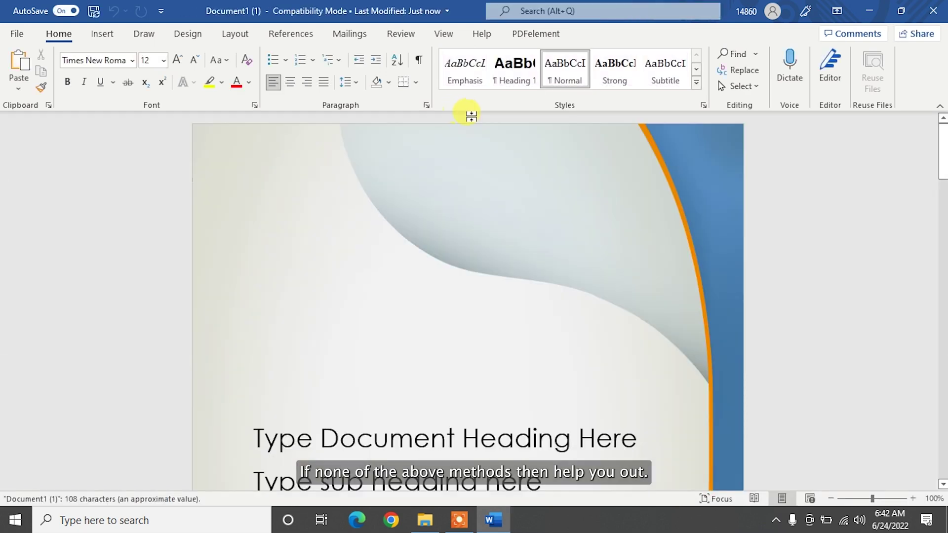
drag(944, 137, 943, 182)
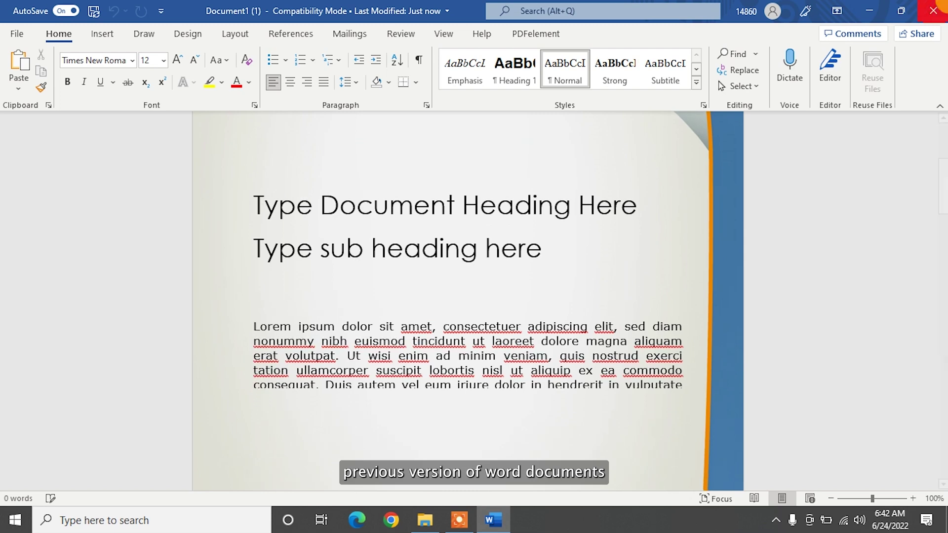
click(936, 9)
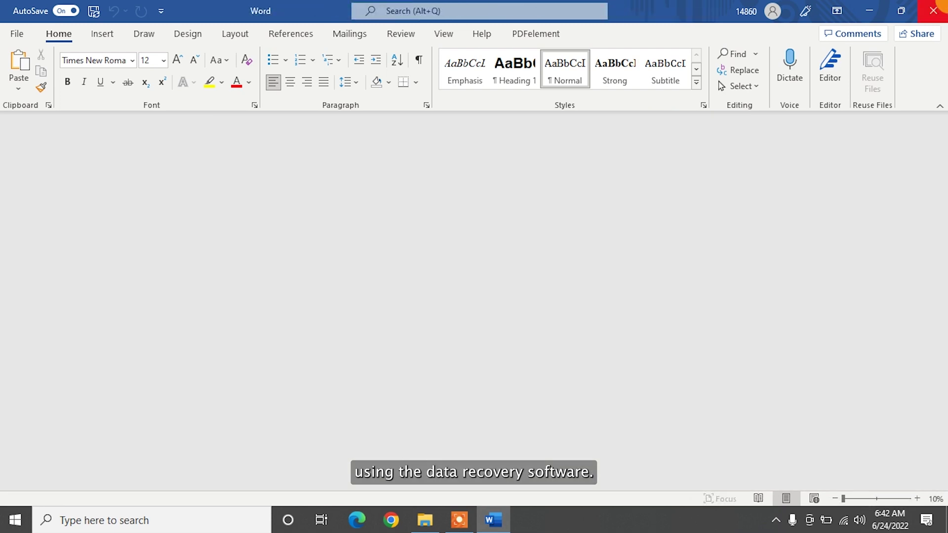
click(935, 9)
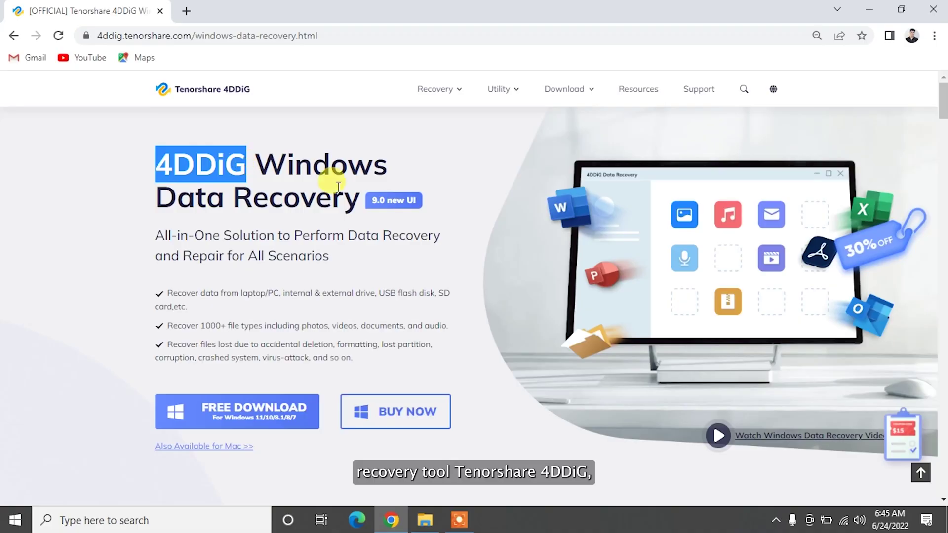
Browse the 4DDiG Windows Data Recovery page and download its free trial installer
drag(222, 167, 380, 197)
click(371, 234)
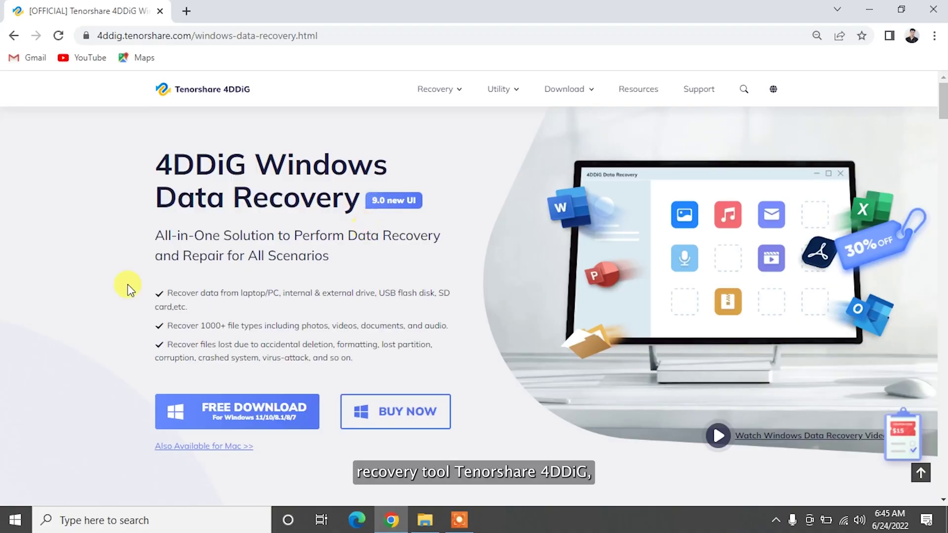
scroll(67, 308, down, 5)
scroll(68, 308, down, 3)
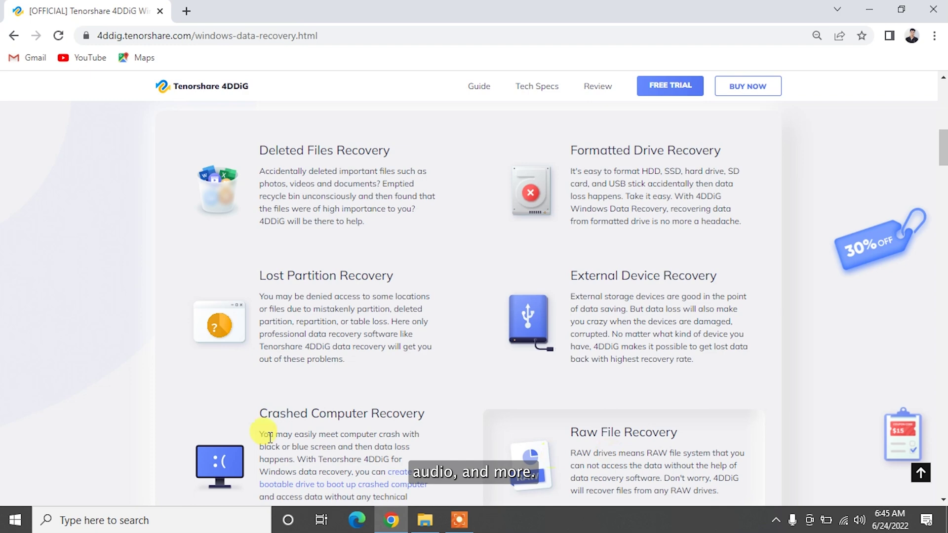
scroll(165, 436, down, 3)
scroll(167, 438, down, 2)
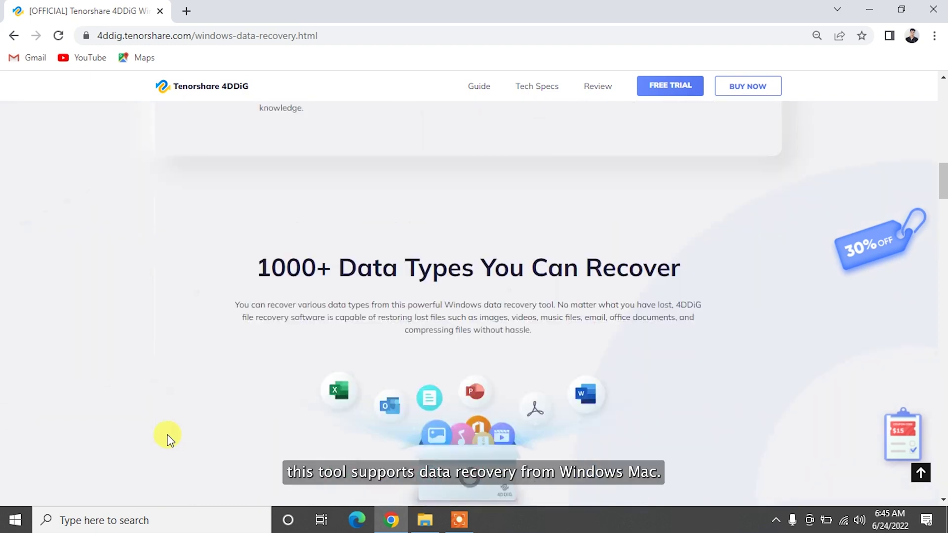
scroll(167, 438, down, 2)
scroll(166, 438, down, 5)
scroll(169, 440, down, 3)
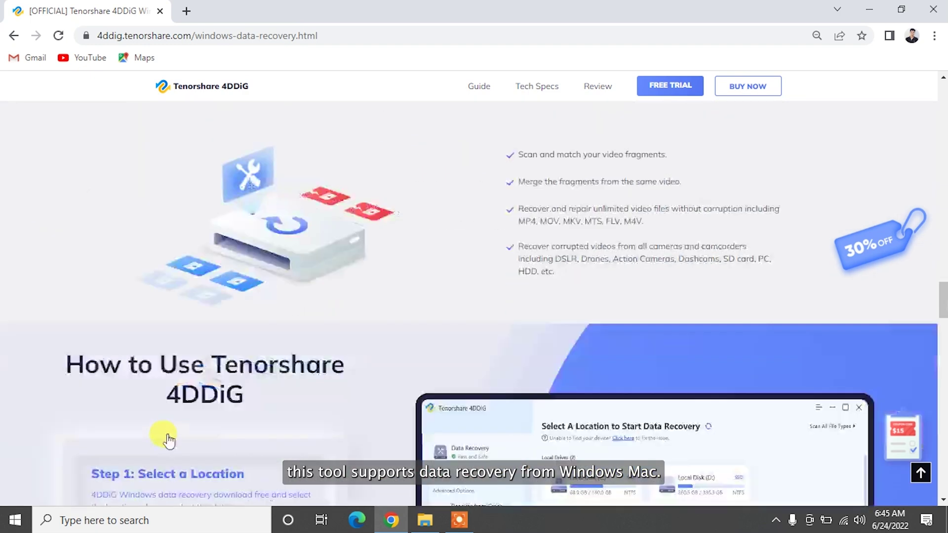
scroll(168, 439, down, 3)
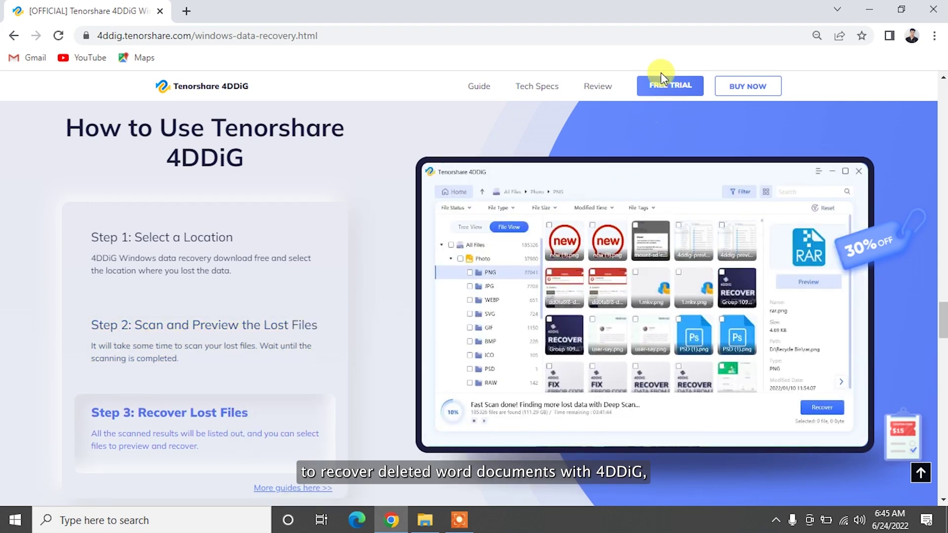
click(664, 87)
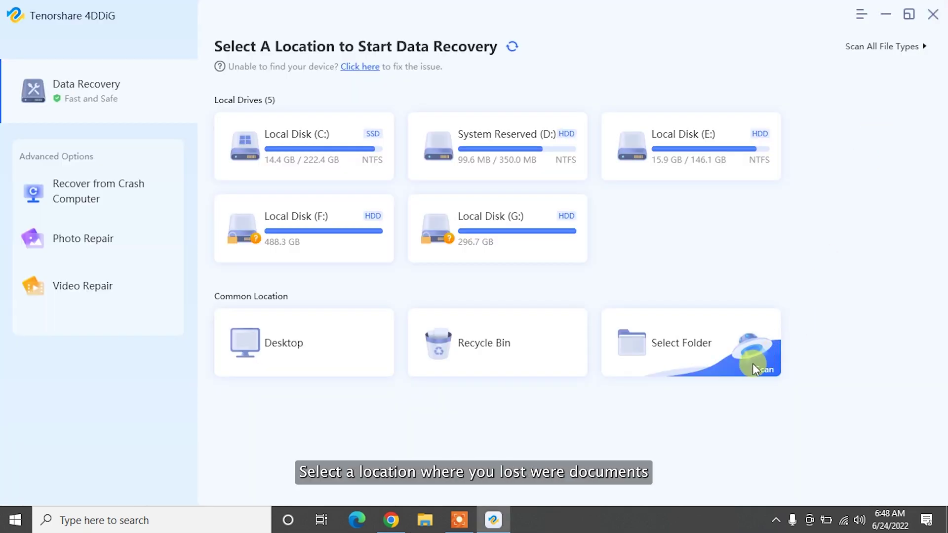
Scan the desktop Word File folder for lost files with 4DDiG
click(753, 364)
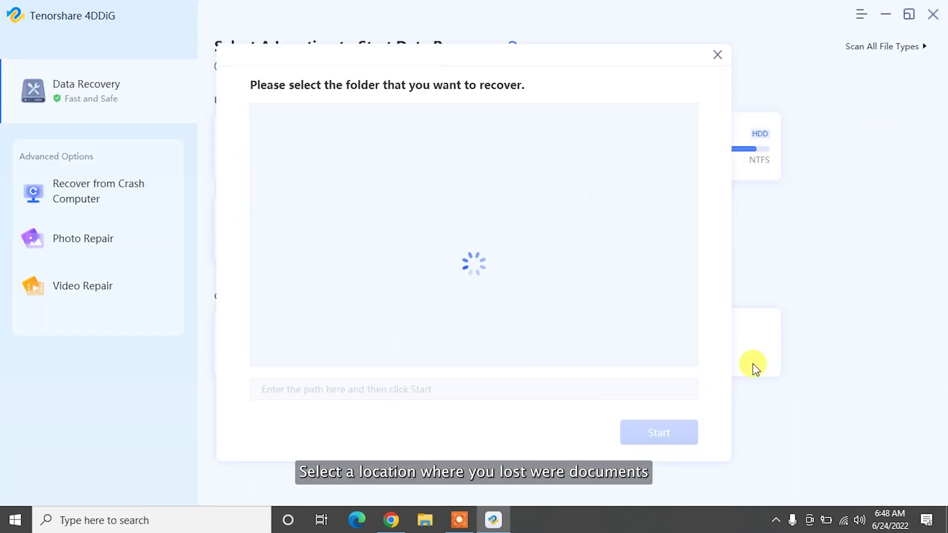
click(266, 124)
click(328, 146)
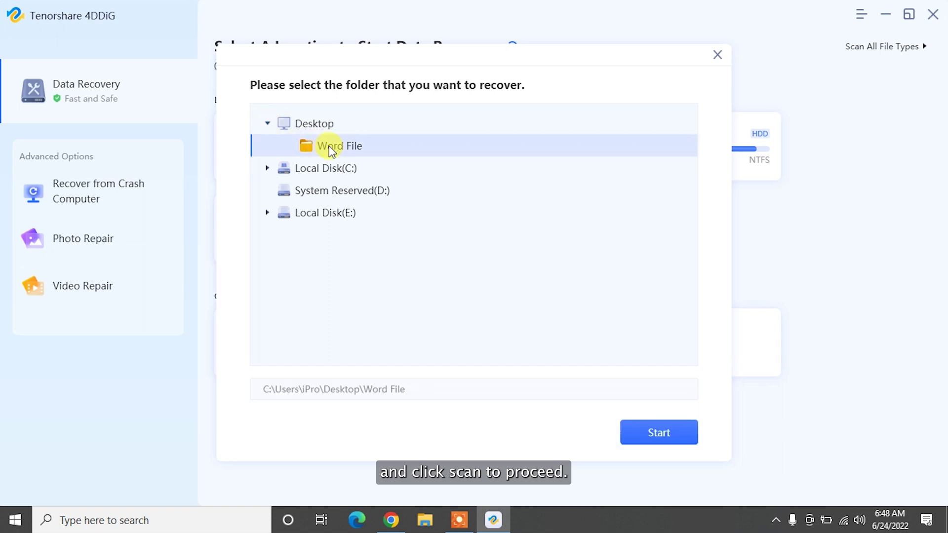
click(660, 433)
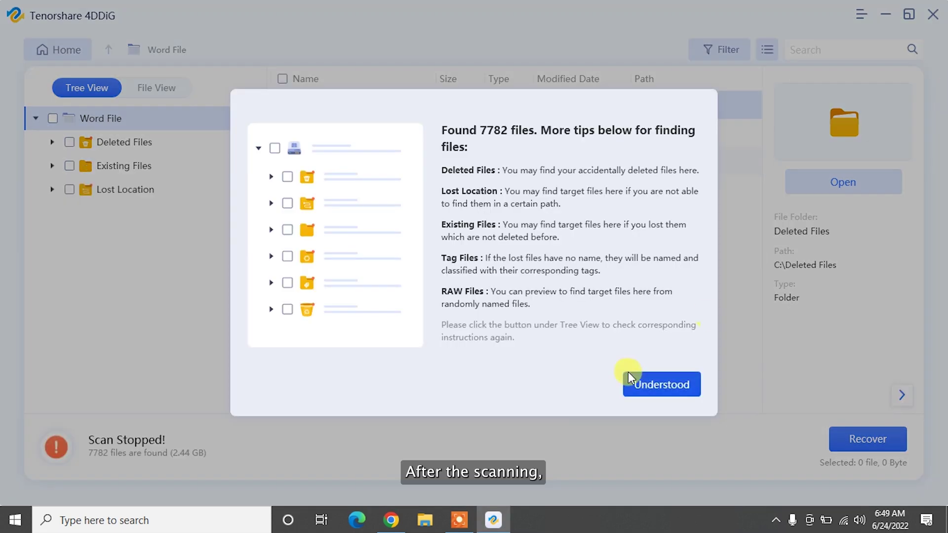
Dismiss the scan notice and switch the results between file-type and tree views
click(631, 381)
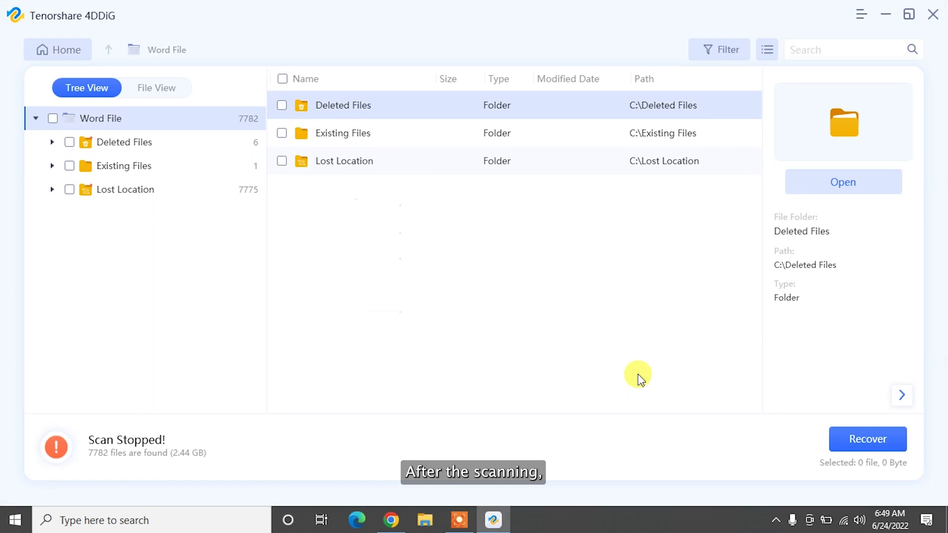
click(149, 88)
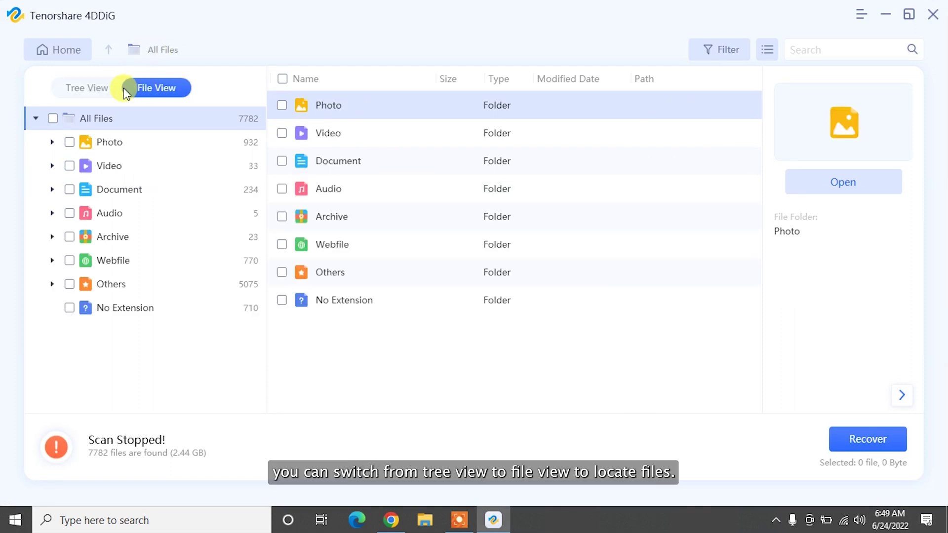
click(94, 89)
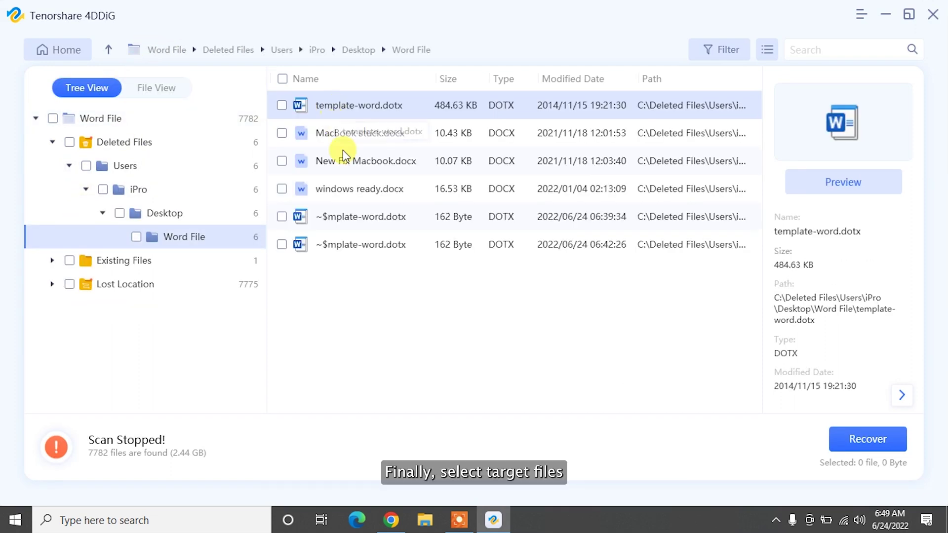
Recover all six deleted Word files to the Desktop, accepting the partition warning
click(282, 79)
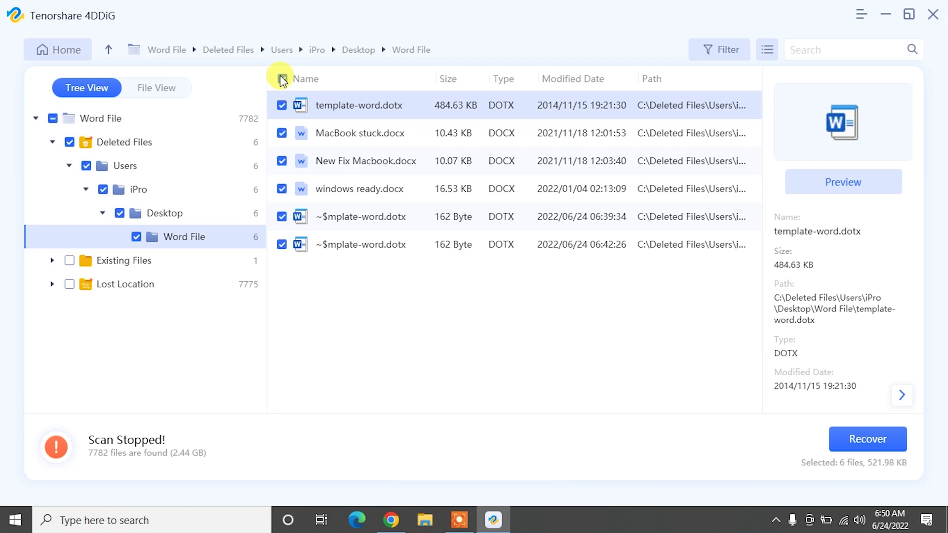
click(869, 438)
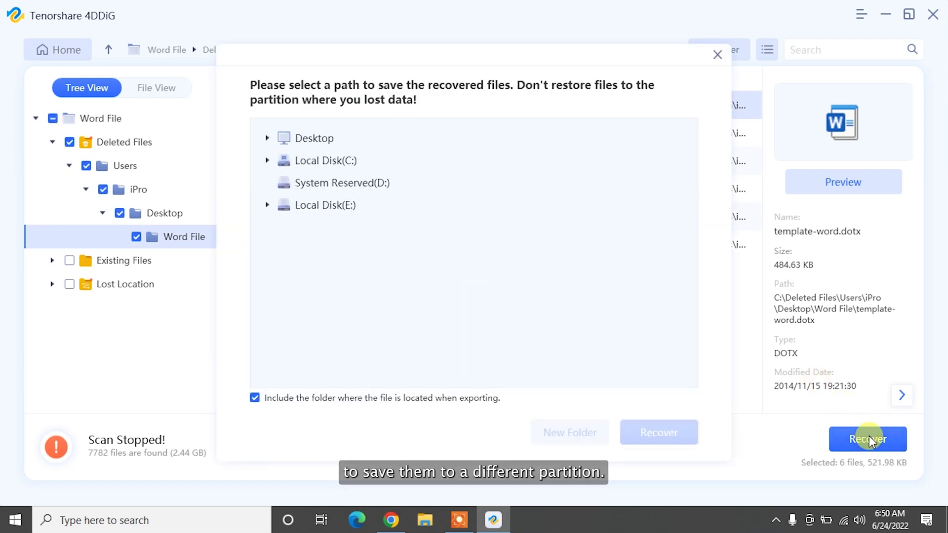
click(323, 137)
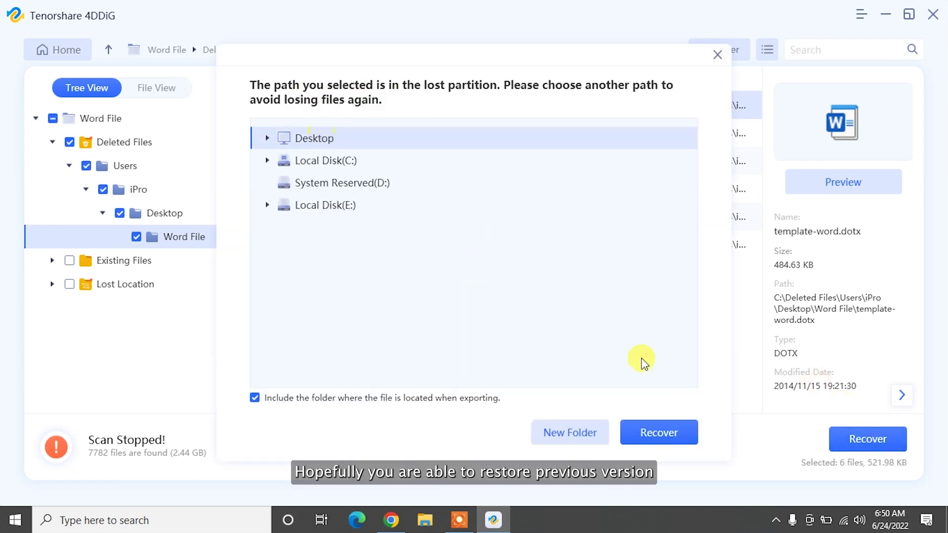
click(660, 434)
click(582, 285)
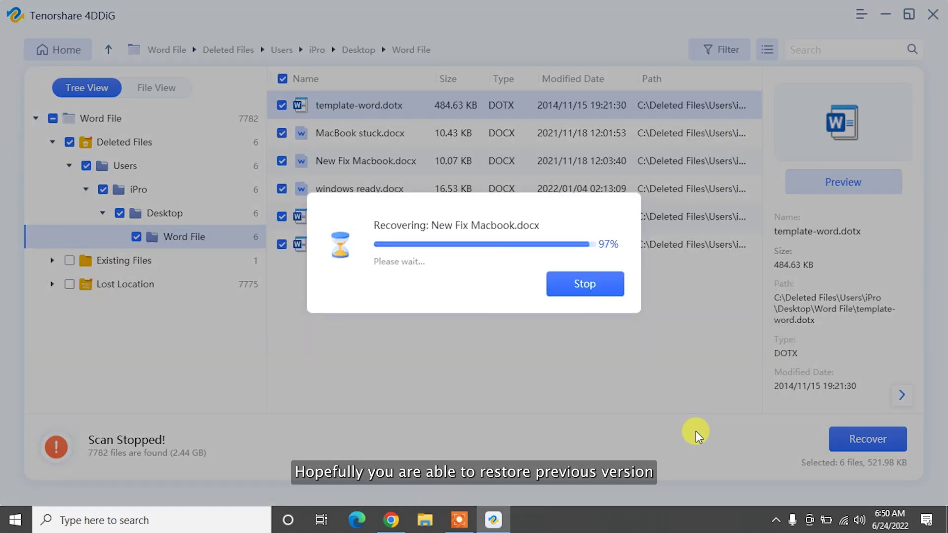
Check the six recovered files in their folder, then close it
click(486, 313)
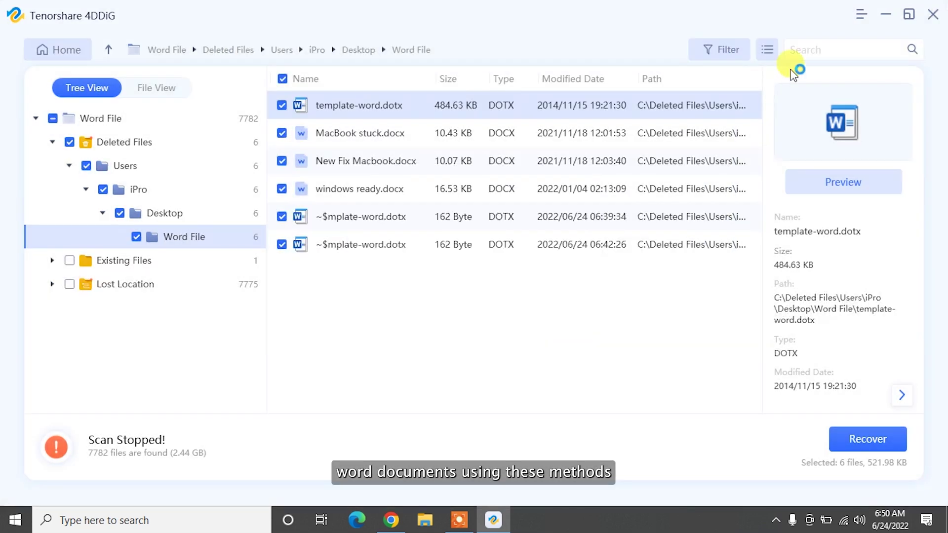
click(886, 15)
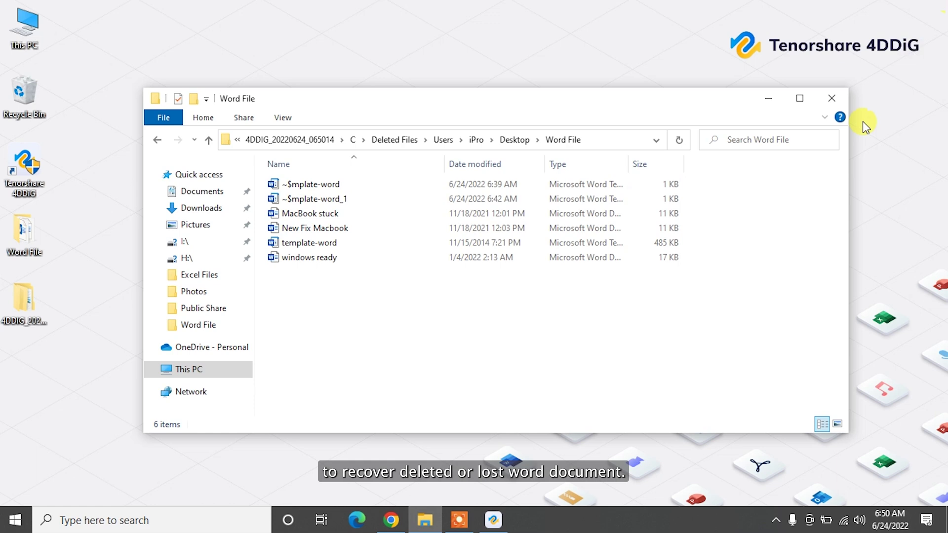
drag(747, 305, 297, 181)
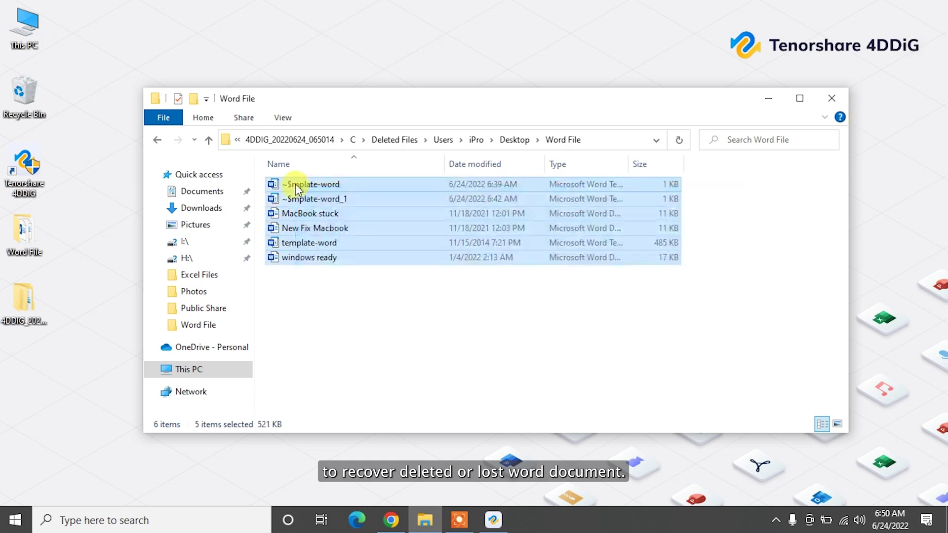
click(831, 98)
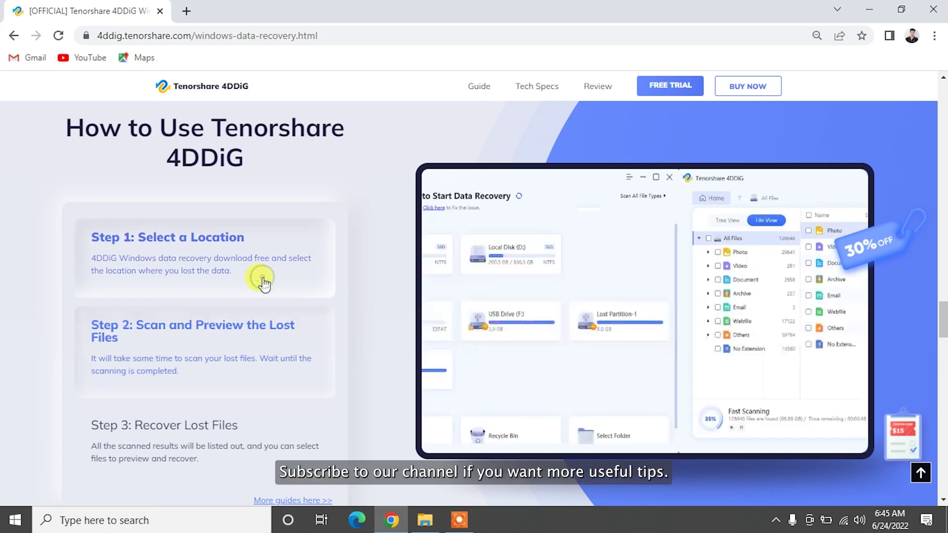